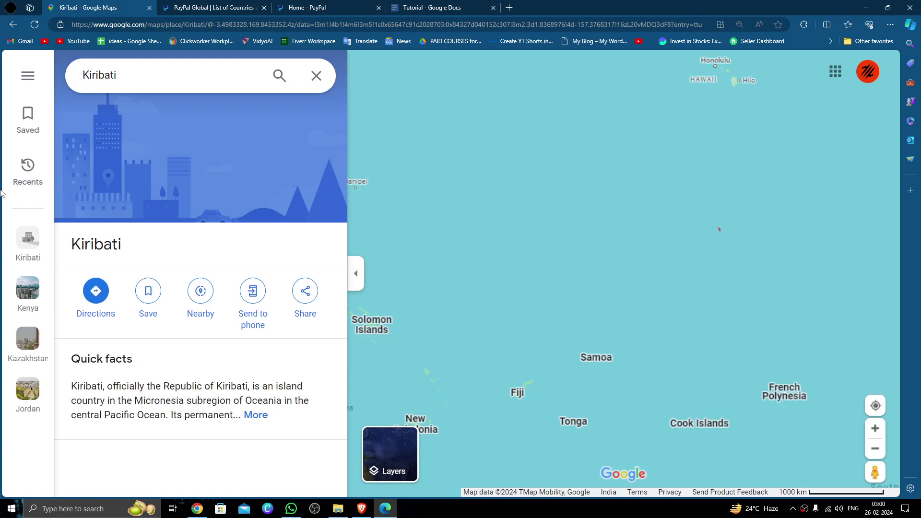
- Switch to the PayPal Global List of Countries page and scroll to the Africa section
click(214, 7)
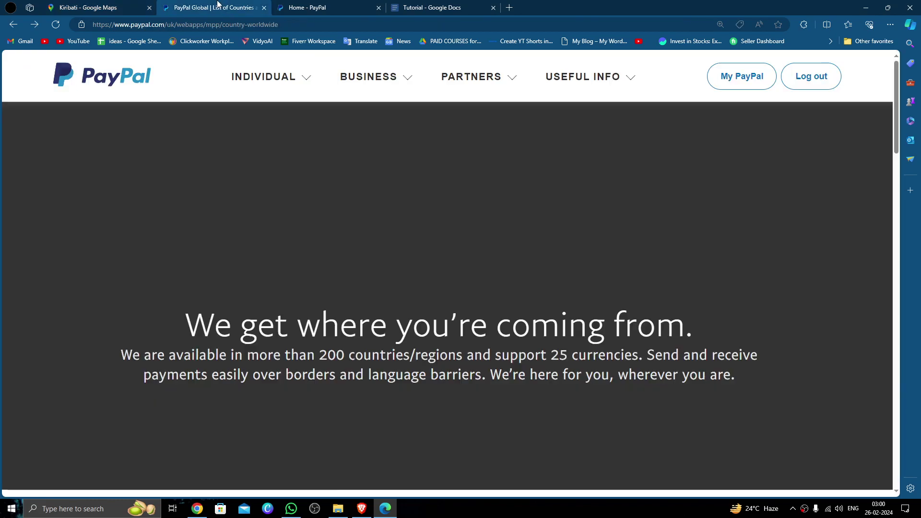
scroll(396, 292, down, 2)
scroll(398, 294, up, 2)
scroll(401, 291, down, 1)
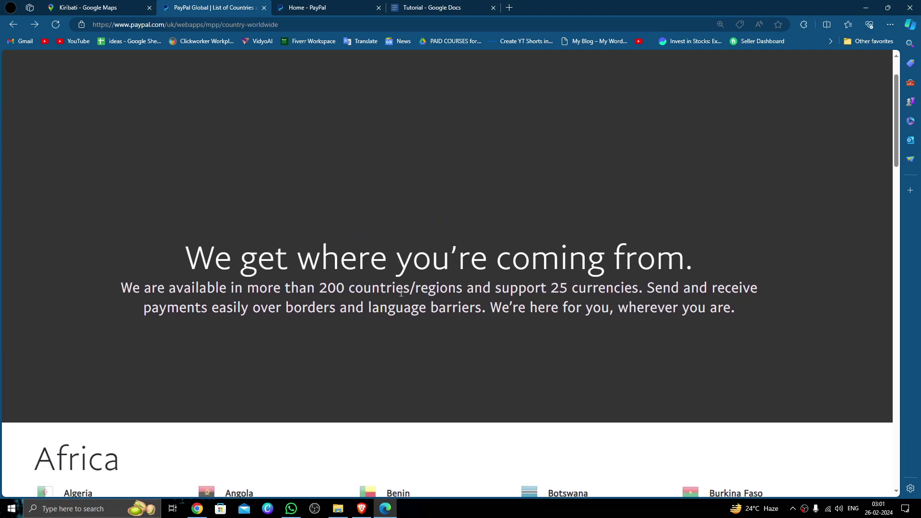
- Find 'kiribati' in the Asia Pacific country list, then go back to the Home dashboard
key(ctrl+f)
text(kri)
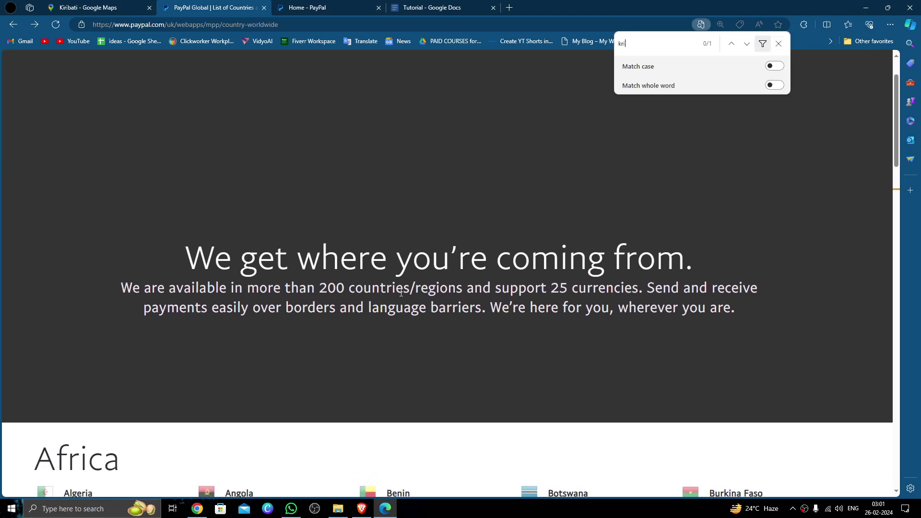
text(b)
text(at)
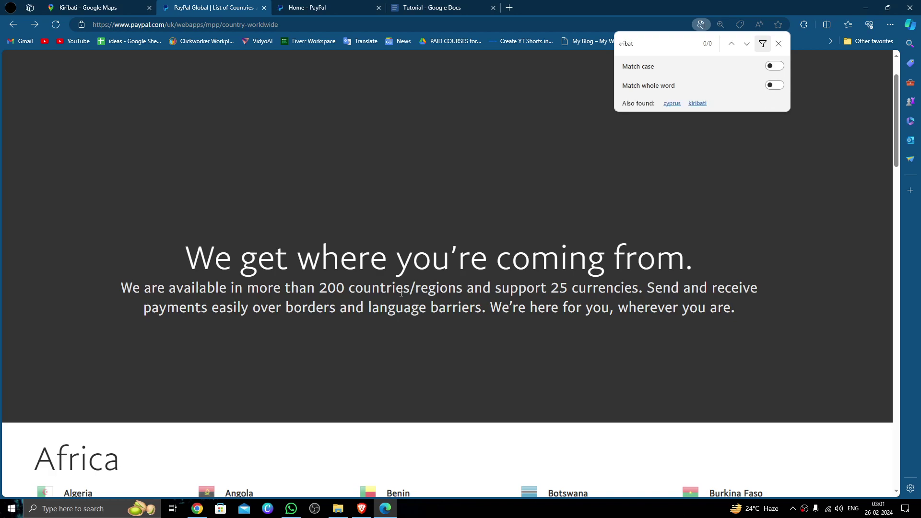
text(i)
click(671, 104)
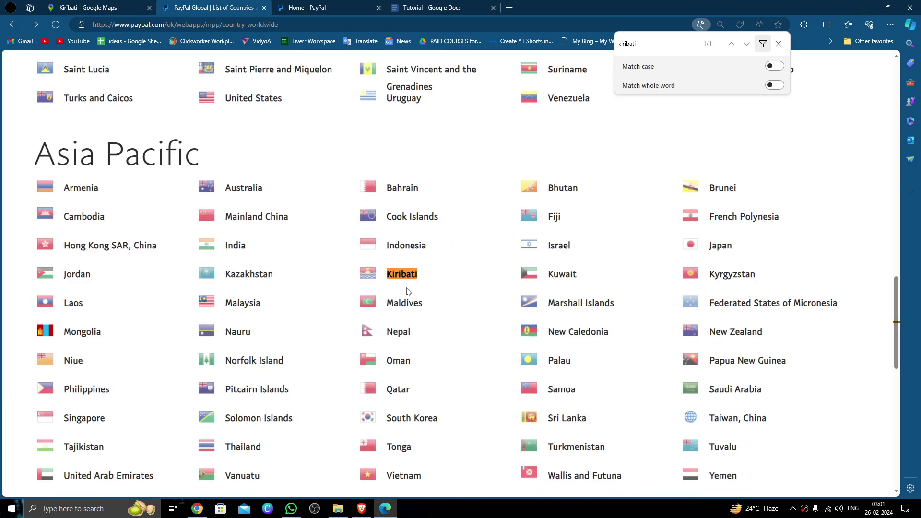
click(779, 43)
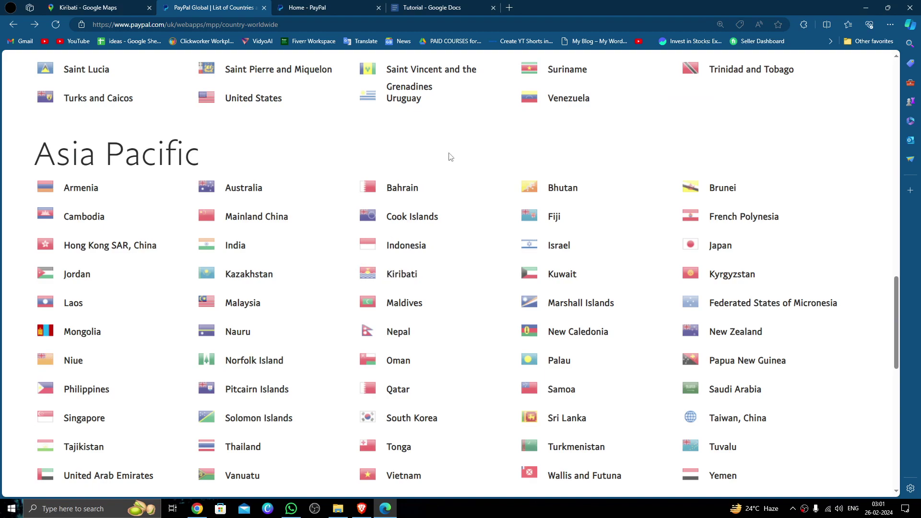
scroll(434, 241, up, 8)
scroll(437, 208, up, 10)
key(ctrl+Tab)
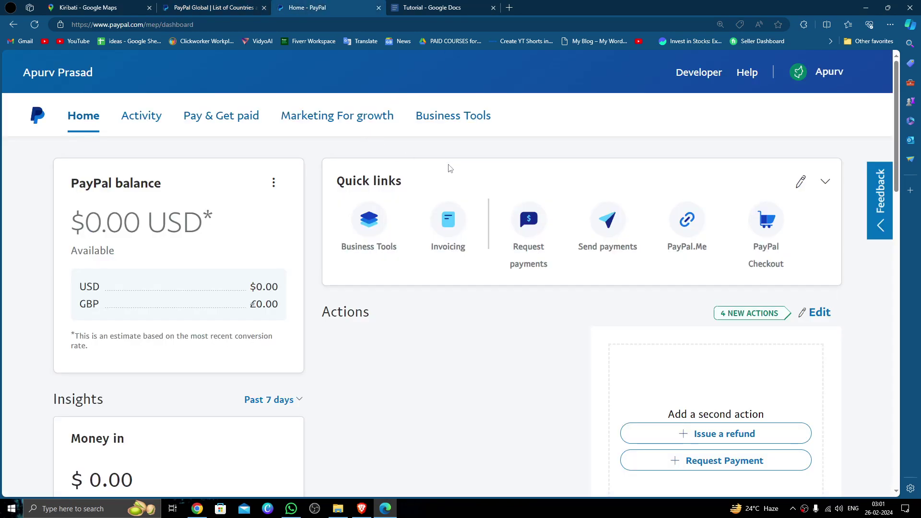
- Open Send payments to anyone from the dashboard's Quick links, leaving the recipient empty
click(594, 234)
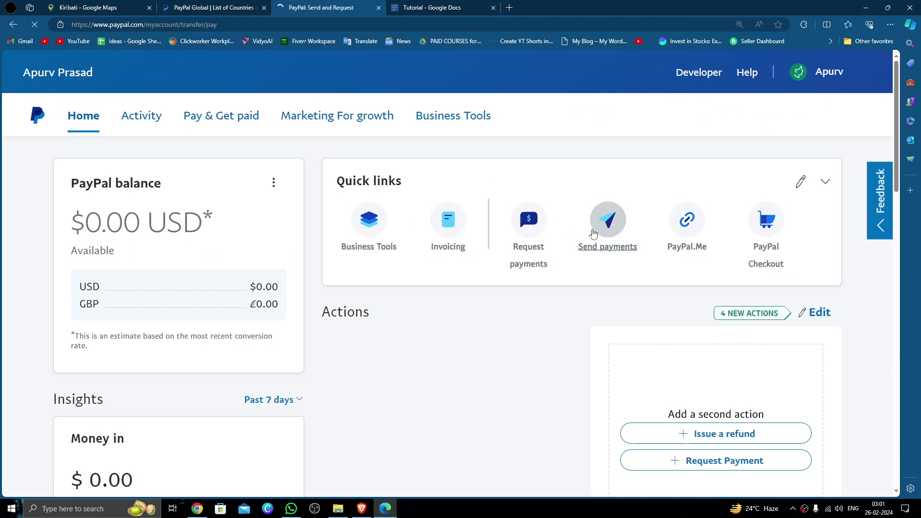
click(170, 265)
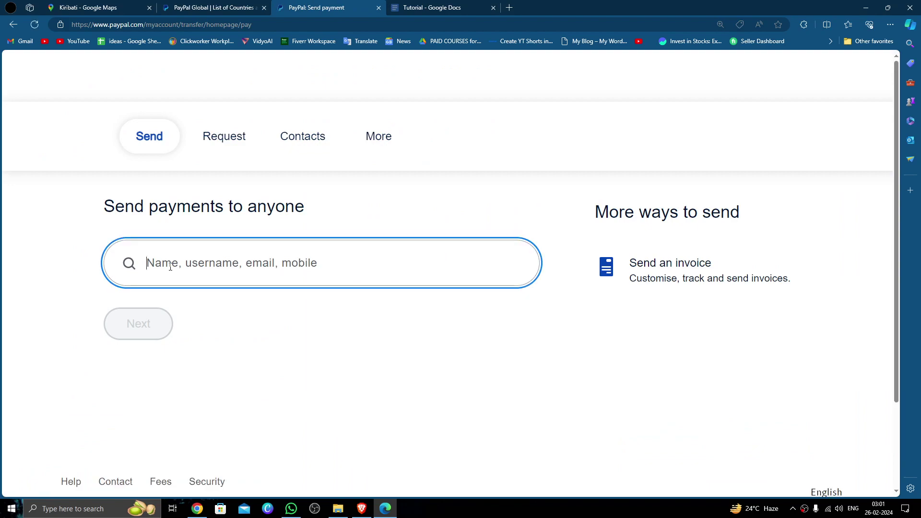
click(74, 282)
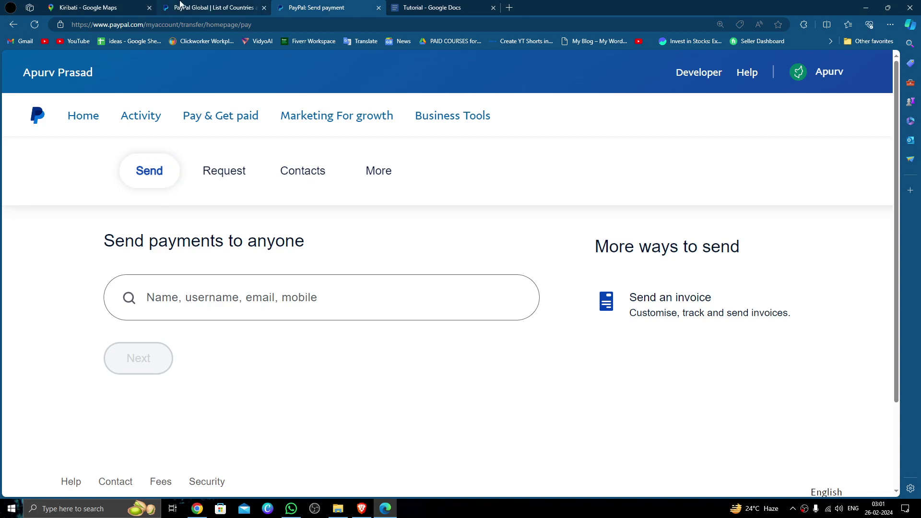
click(94, 116)
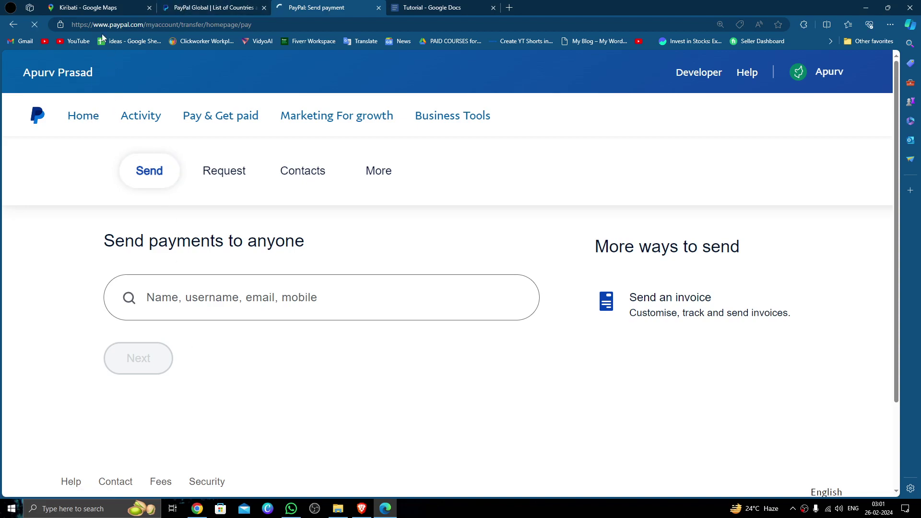